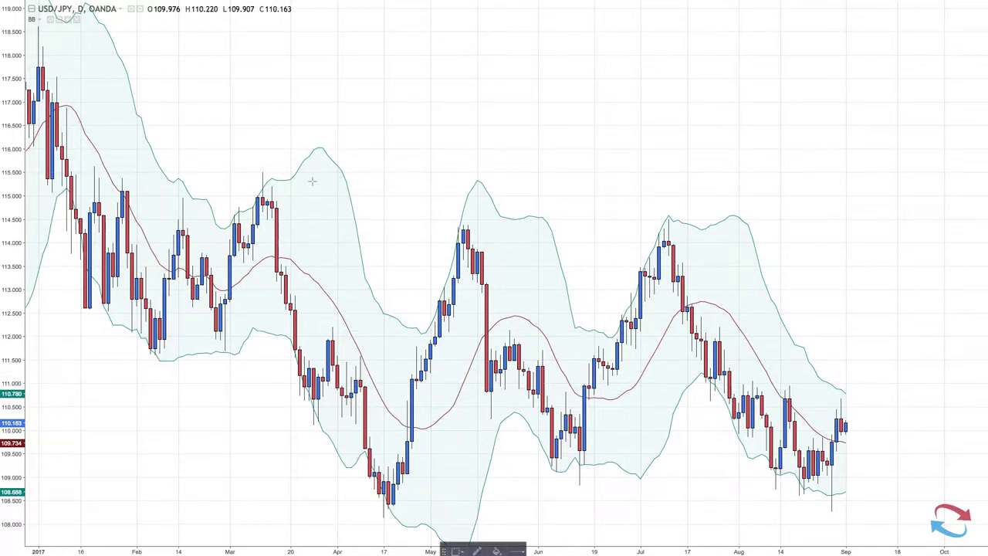
Mark a resistance zone at about 114.10–114.46 above the May high and extend it past the July high to 1 August 2017
drag(448, 220, 491, 238)
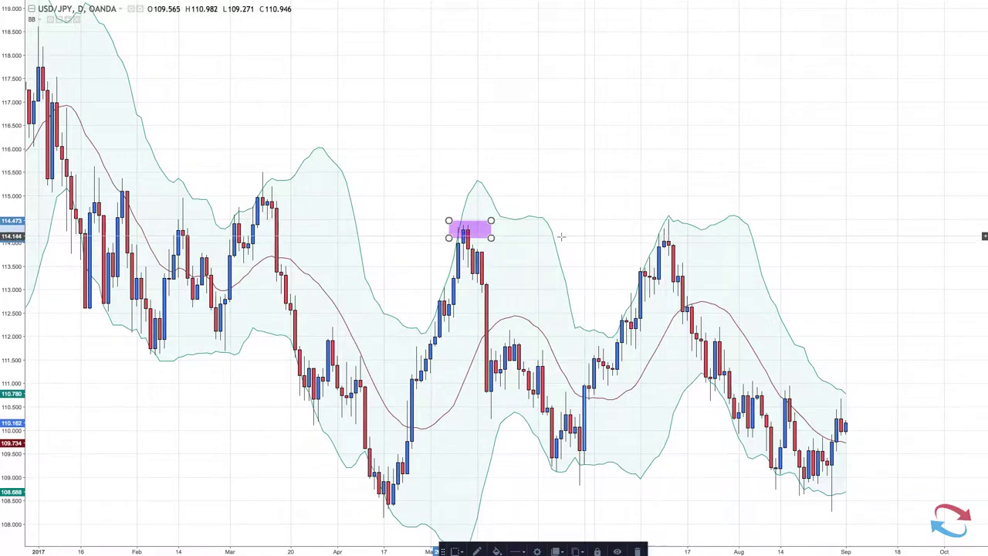
drag(492, 224, 738, 222)
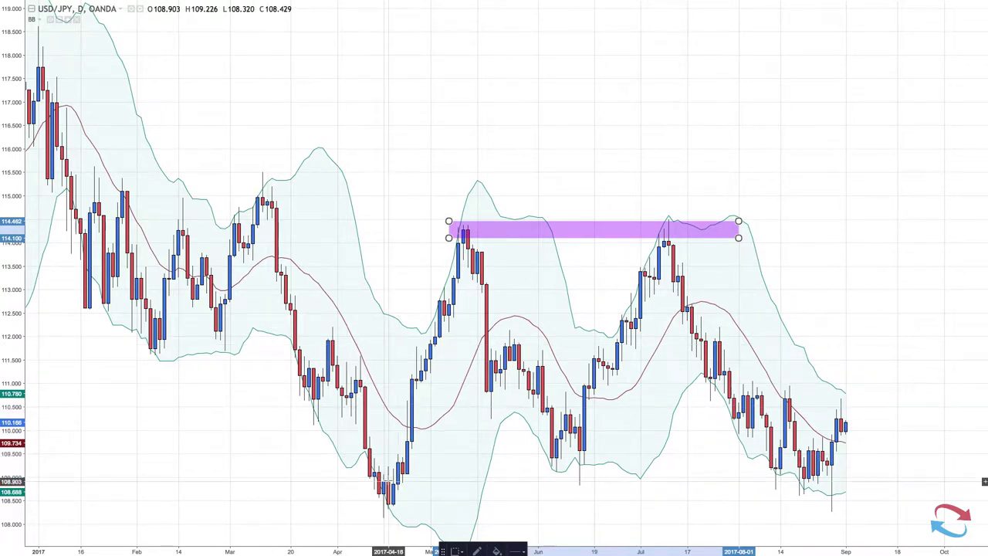
Mark a support zone at about 108.35–108.88 from the 18 April 2017 low and extend it to 12 September 2017
drag(387, 482, 566, 509)
click(626, 507)
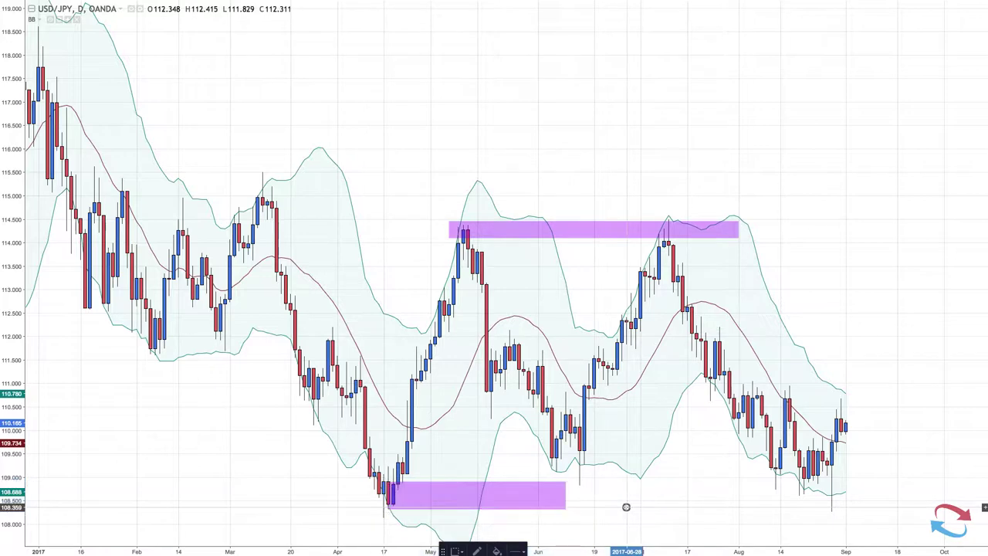
click(569, 507)
drag(569, 507, 614, 507)
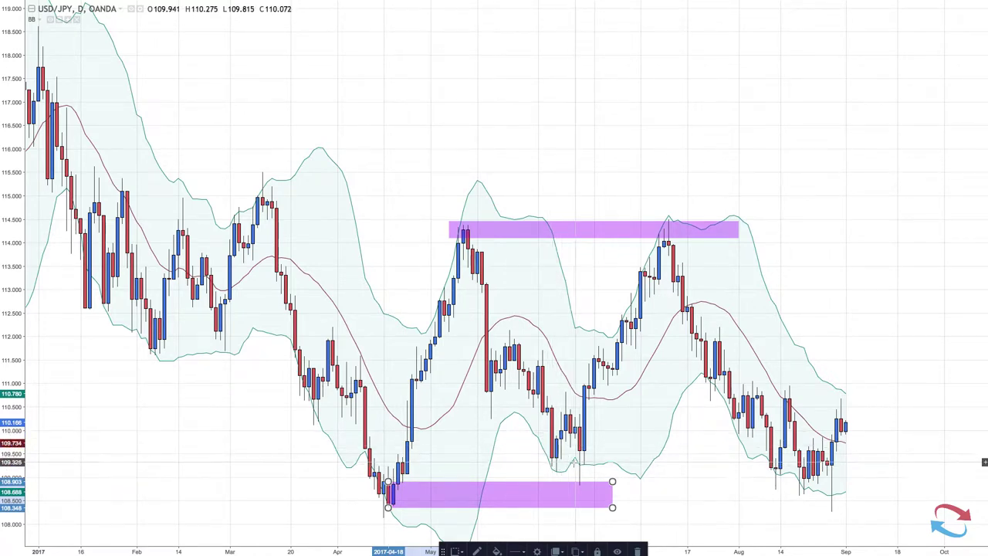
click(580, 487)
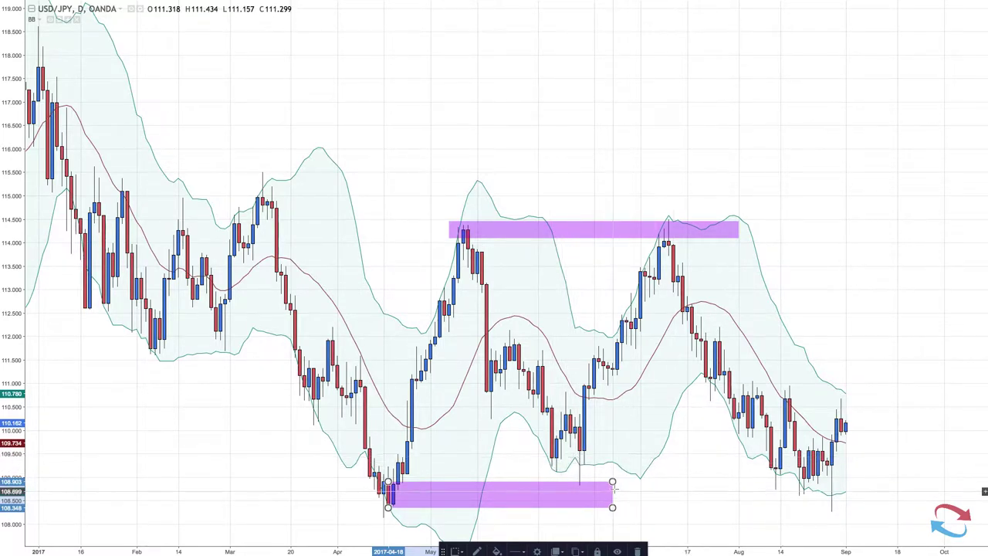
drag(615, 484, 878, 483)
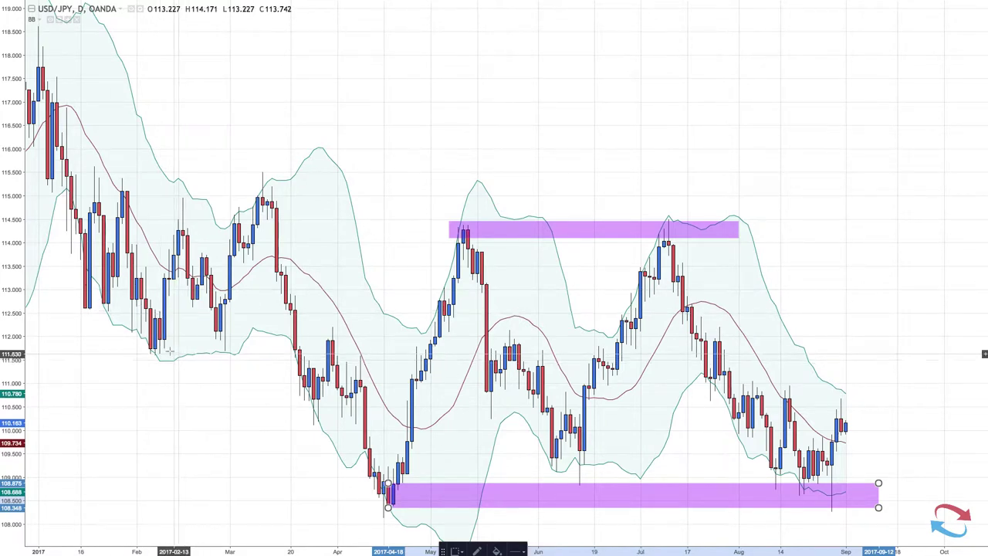
Mark a zone at about 111.48–112.08 on the February–March lows and another at about 114.96–115.63 on the January–March highs
drag(132, 333, 267, 361)
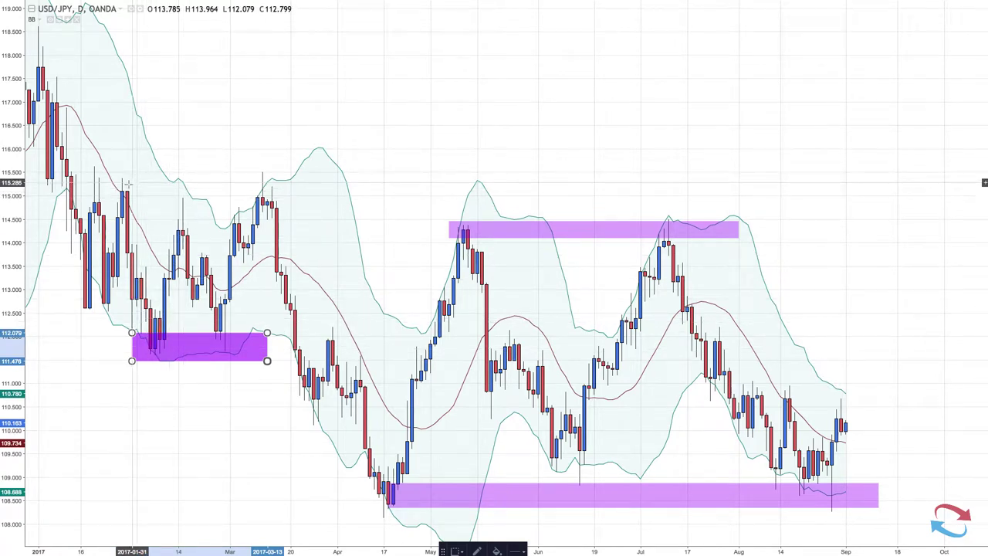
drag(94, 166, 378, 198)
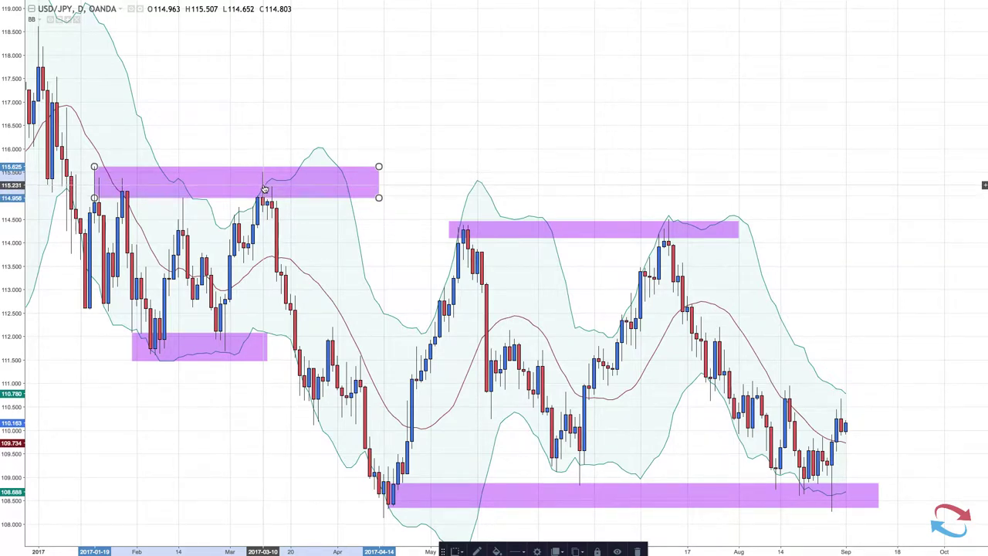
click(220, 193)
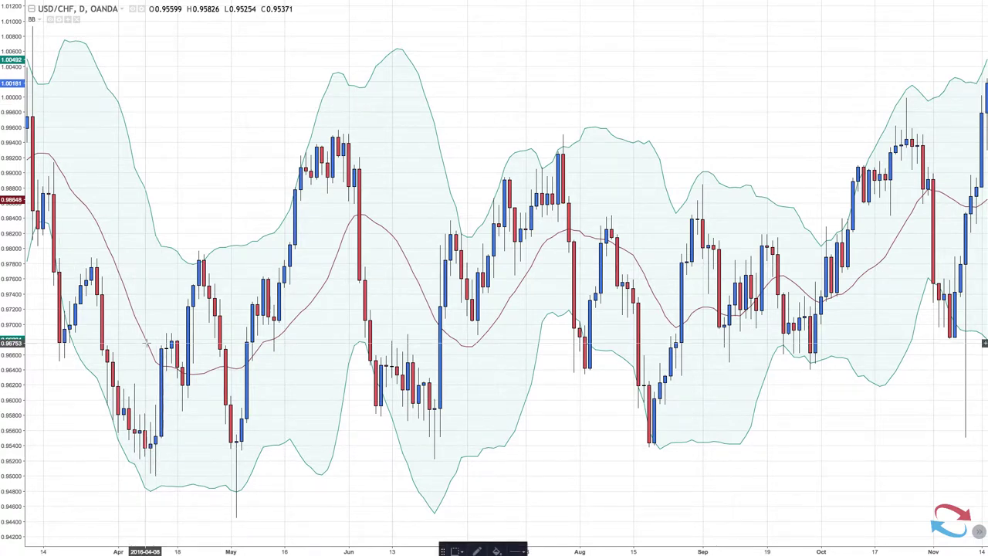
Mark a support zone on the USD/CHF April–May lows at about 0.94811–0.95467, from 5 April to 27 May 2016
mouse_move(128, 440)
mouse_down()
mouse_move(263, 493)
mouse_move(331, 489)
mouse_up()
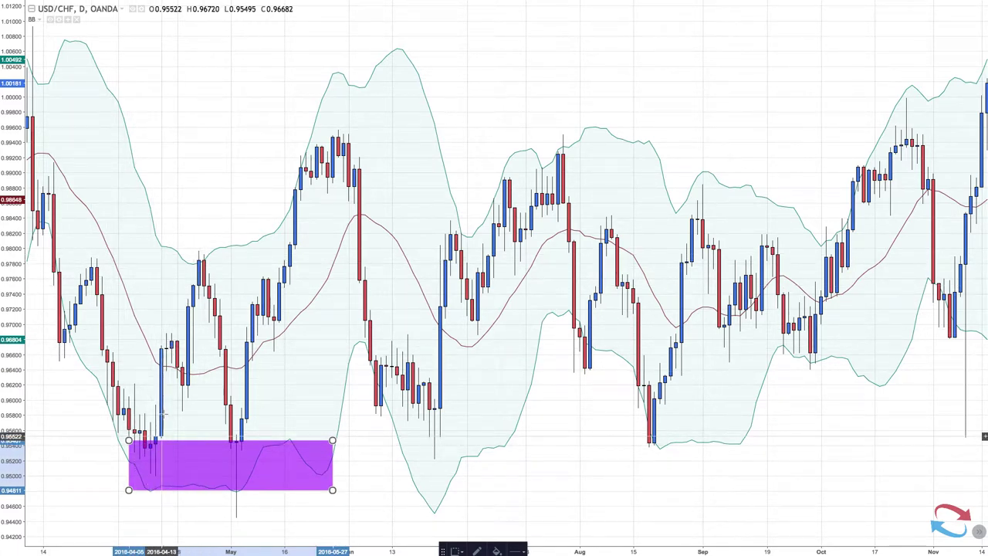
click(210, 453)
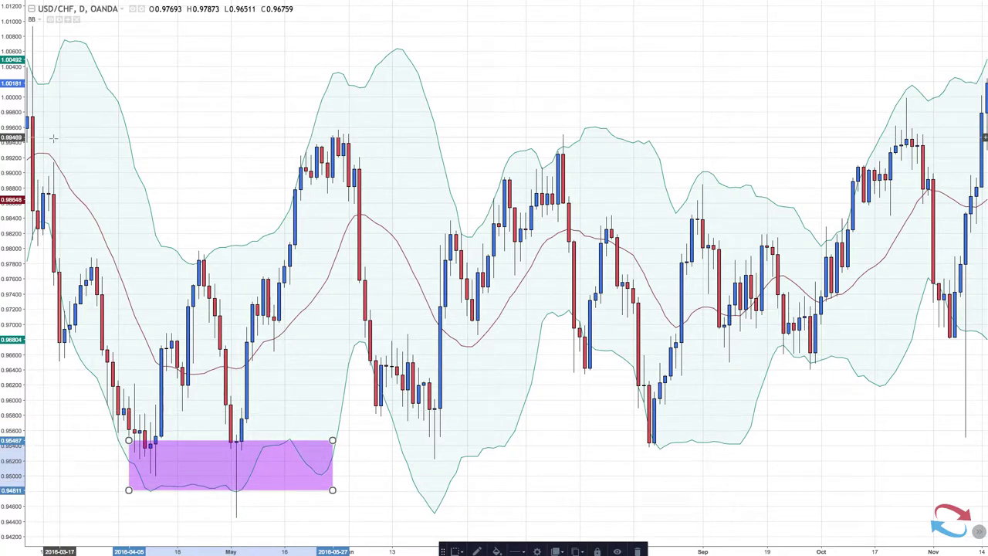
Place a long position at the early May low with entry about 0.94811, stop about 0.94327 and target about 0.97325
click(2, 145)
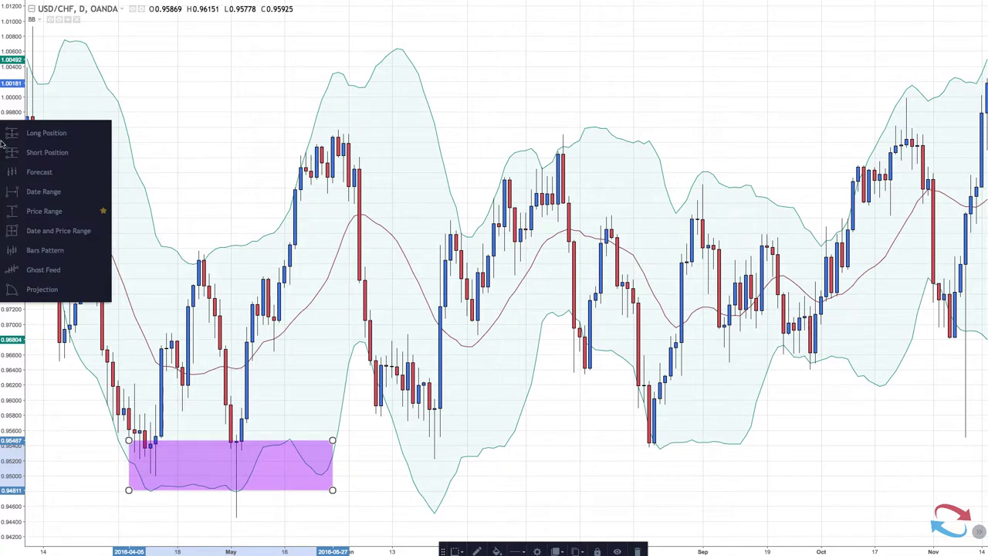
click(36, 136)
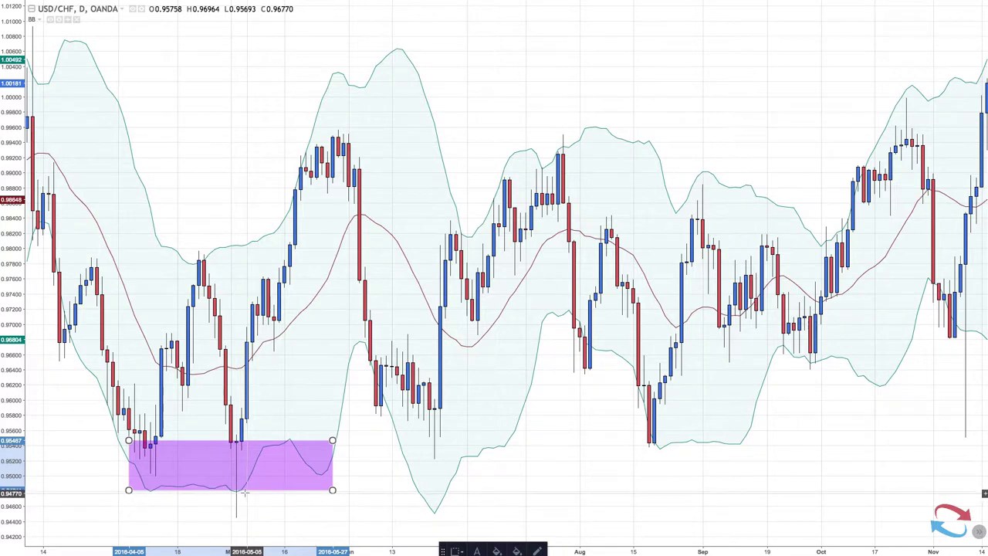
click(242, 490)
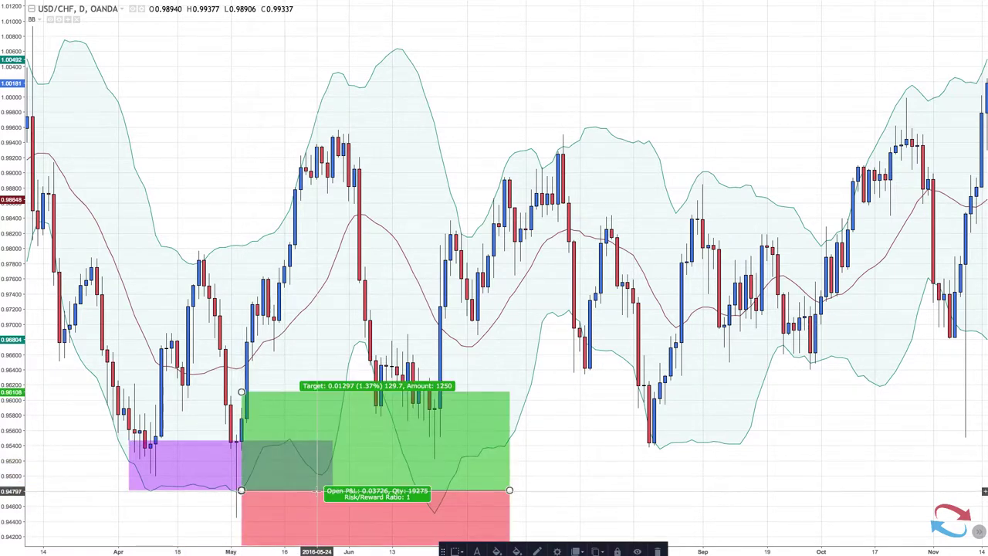
drag(12, 384, 13, 416)
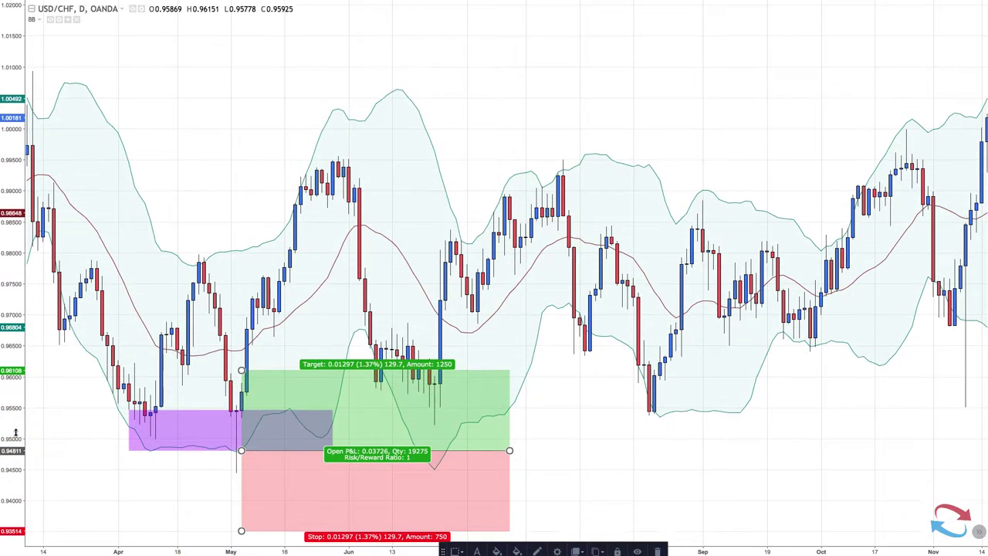
drag(241, 531, 241, 476)
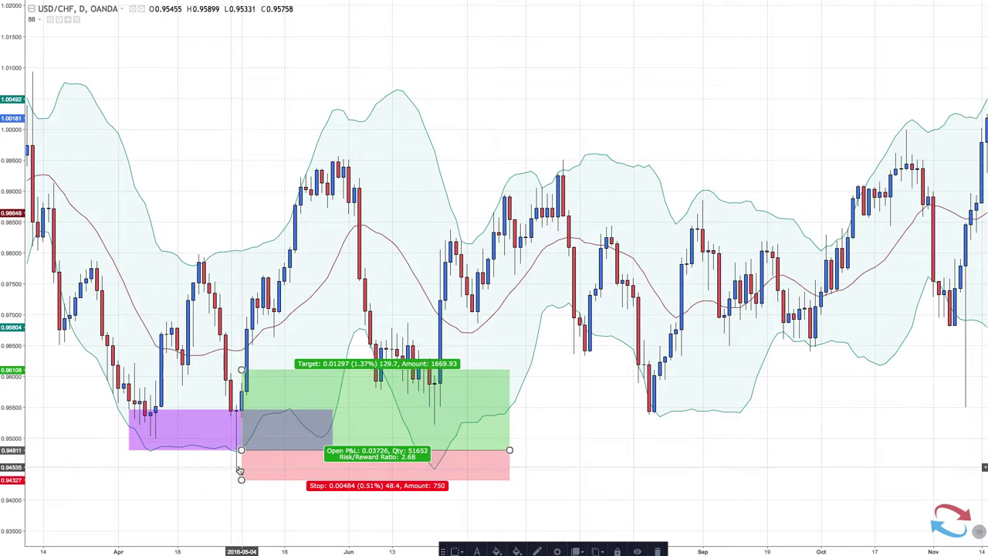
drag(242, 371, 241, 294)
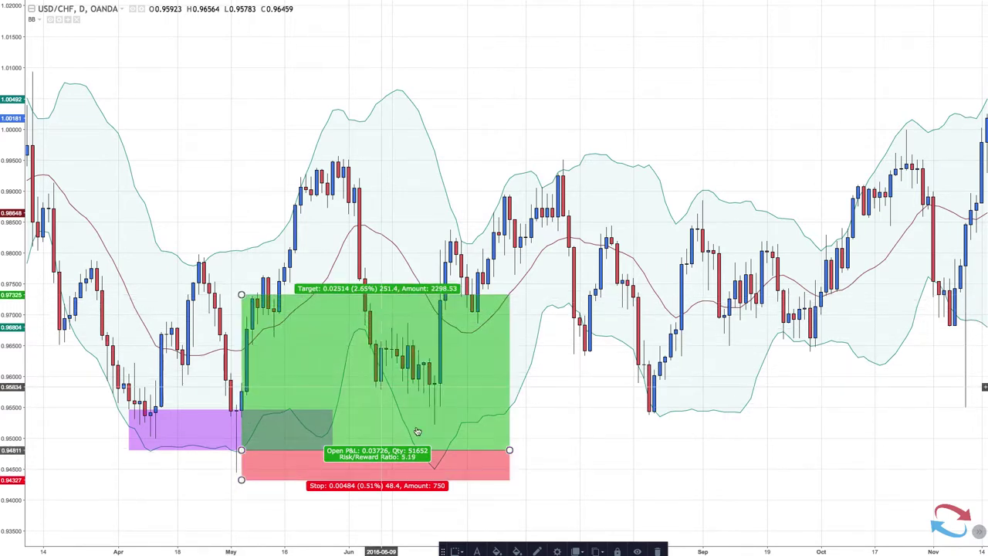
Adjust the long position to entry about 0.95436, stop about 0.94319 and target about 0.98599, and delete it
drag(273, 416, 259, 409)
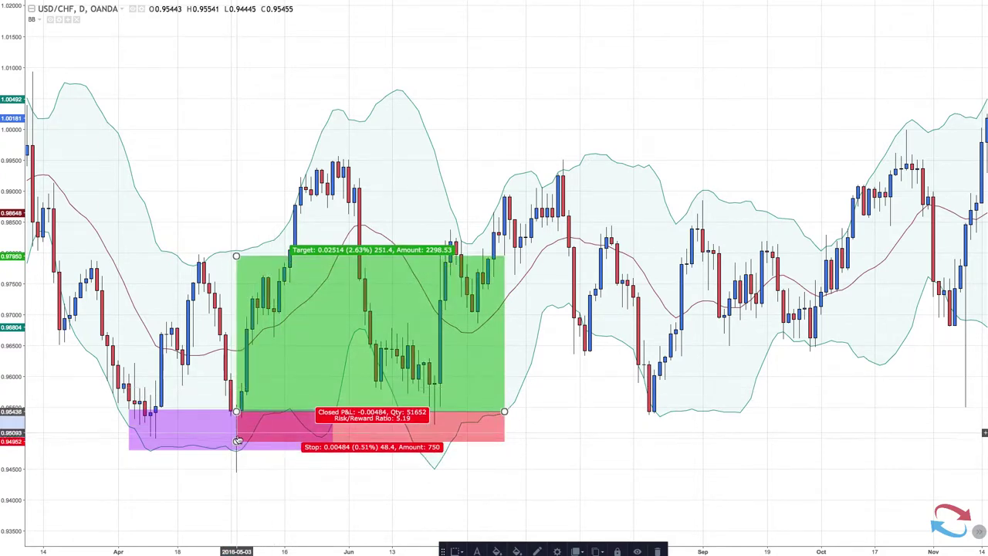
drag(236, 441, 236, 473)
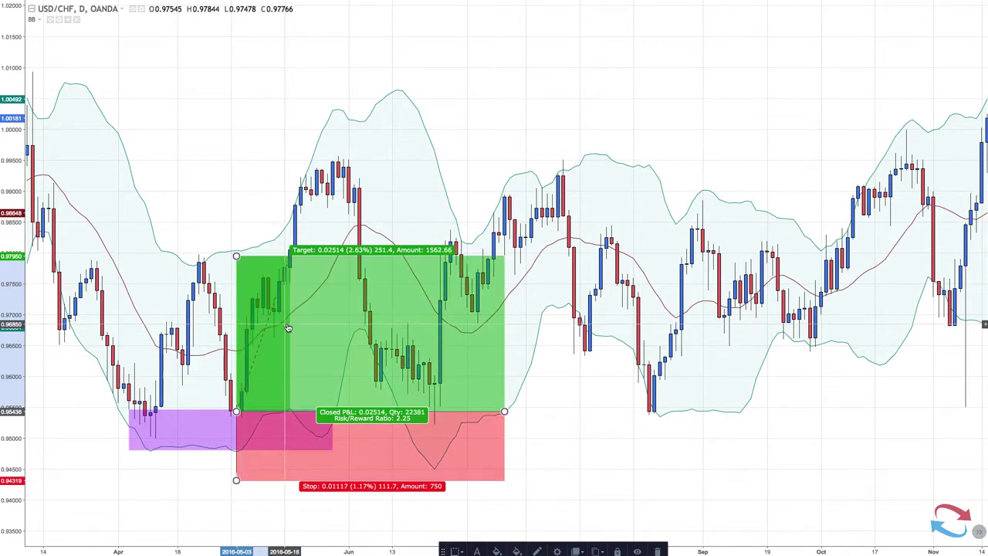
drag(236, 257, 236, 216)
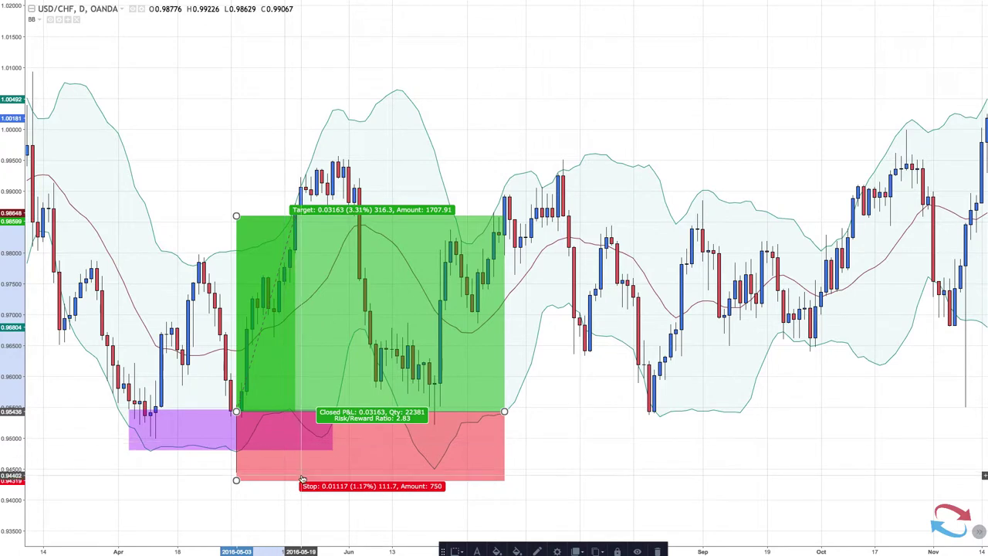
key(Delete)
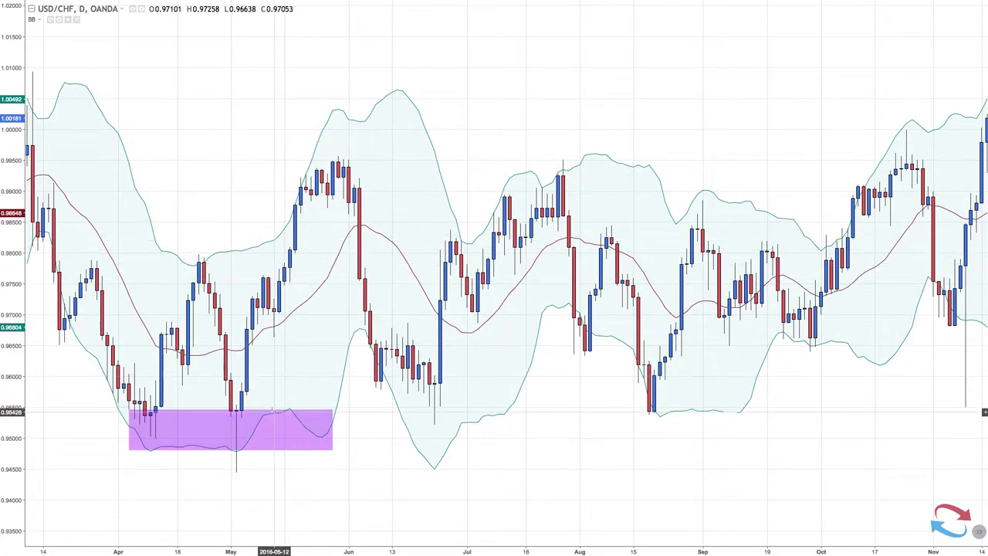
Extend the April–May support zone to 15 September 2016 and raise its upper edge to about 0.95551
click(270, 415)
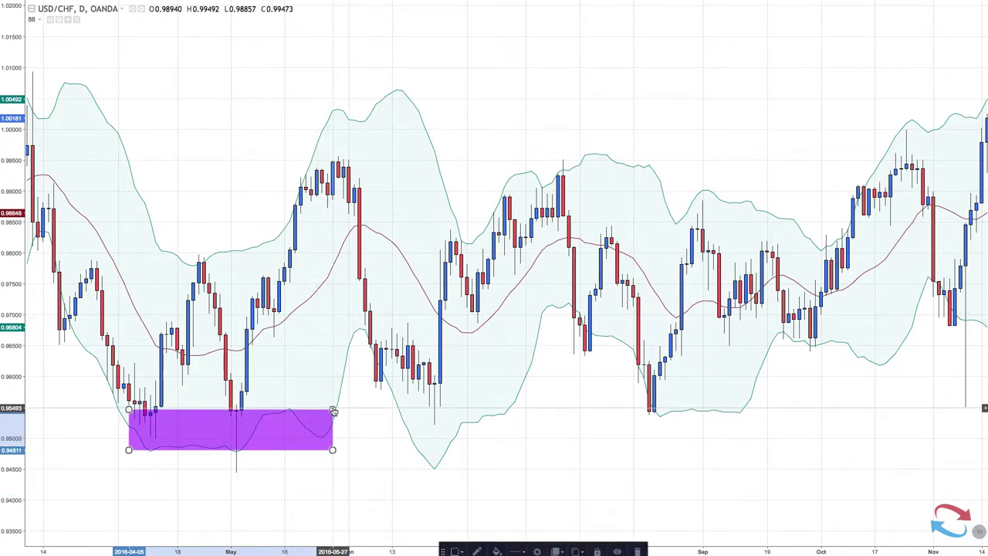
drag(334, 411, 757, 403)
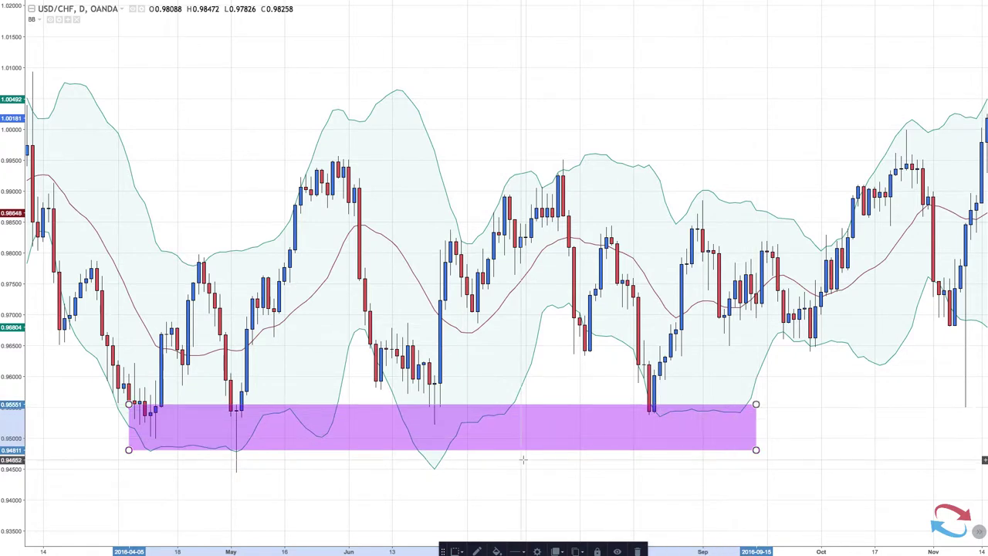
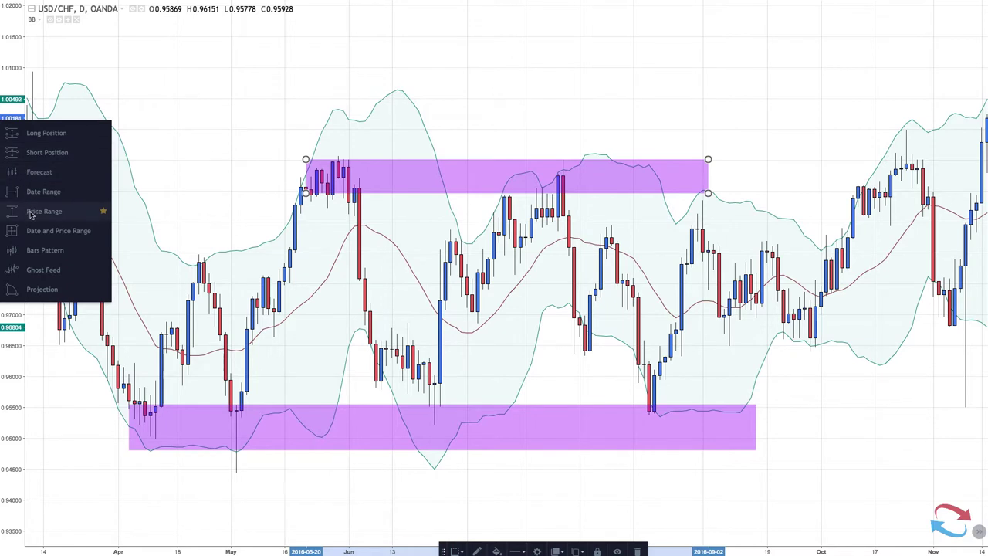
Place a short position at the 27 July high with entry about 0.99245, stop about 0.99639 and target about 0.97841
click(33, 158)
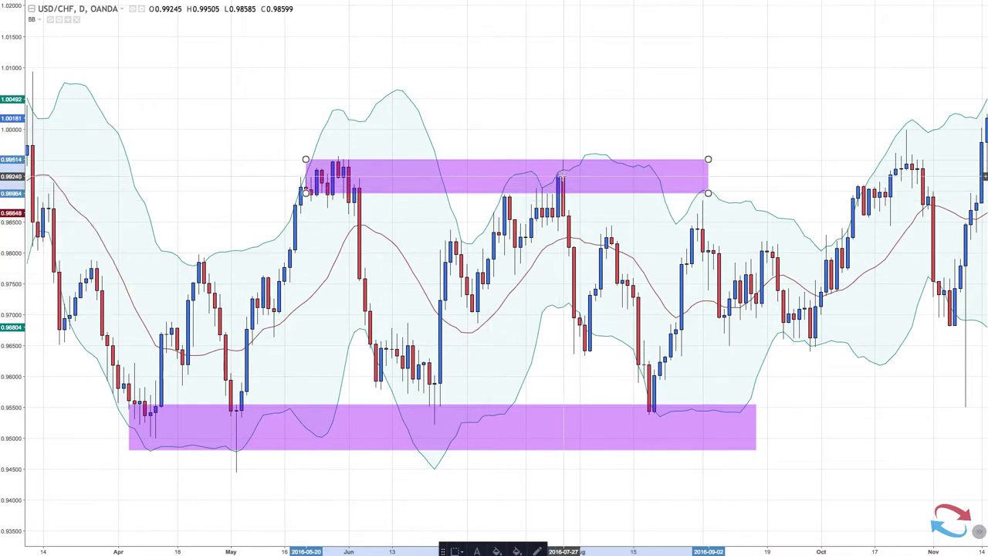
click(563, 177)
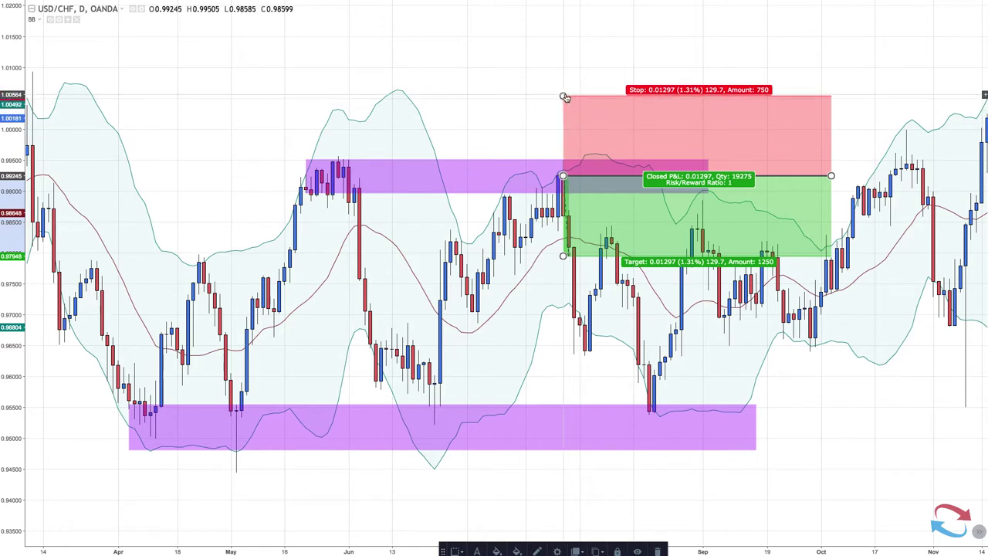
drag(563, 96, 568, 150)
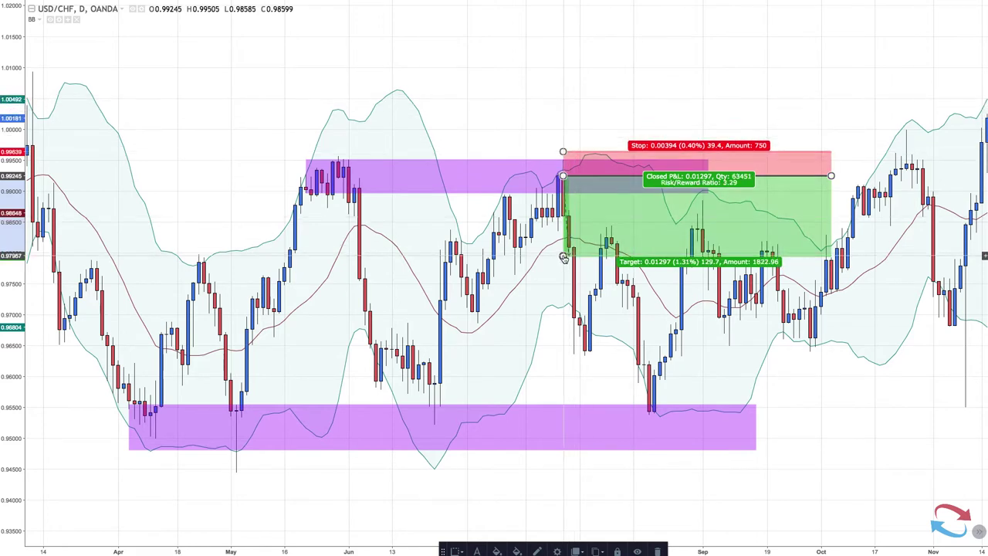
drag(563, 257, 563, 263)
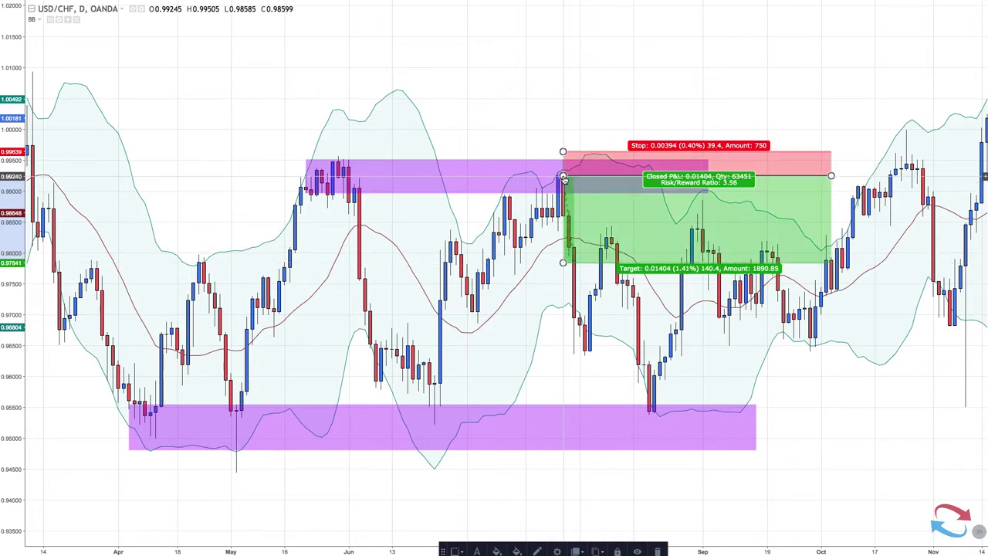
Adjust the short position to entry about 0.98599, stop about 0.99723 and target about 0.96360, and delete it
drag(564, 178, 547, 145)
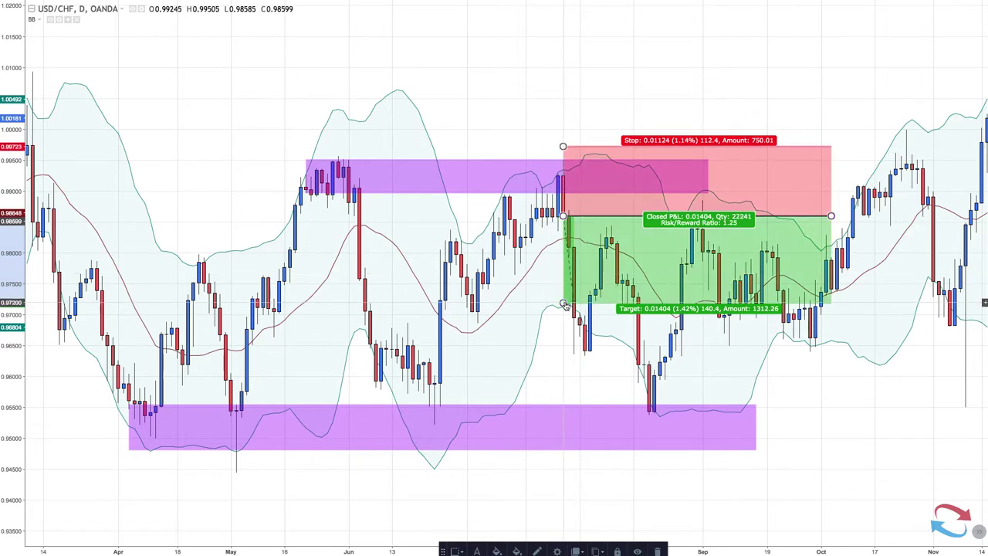
drag(565, 305, 579, 353)
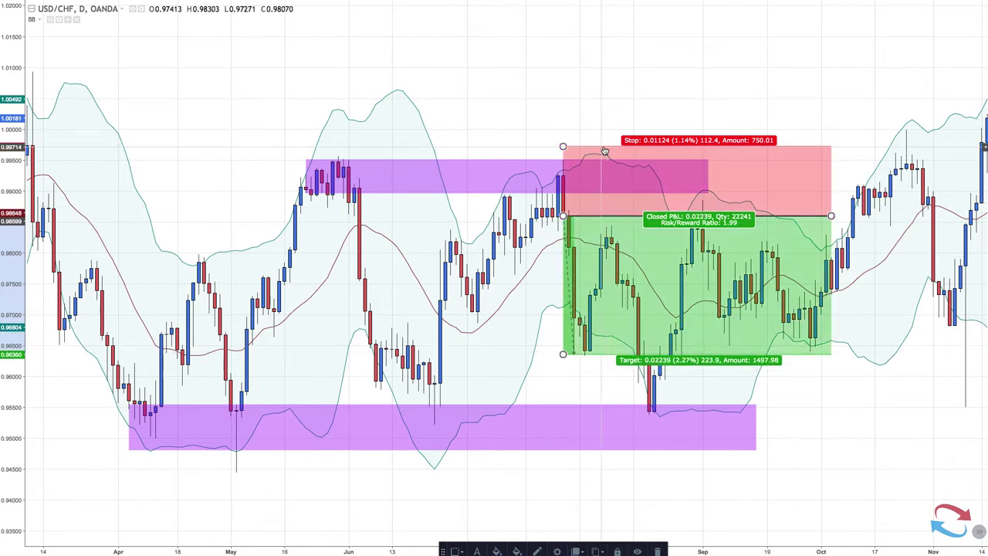
key(Delete)
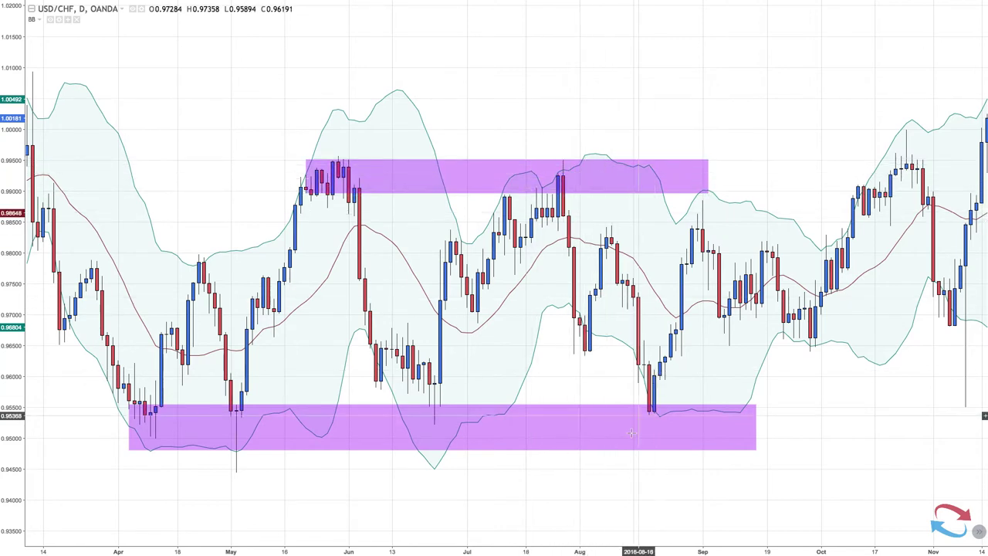
Place a long position at the August low with entry about 0.96020, stop about 0.95176 and target about 0.97824
click(672, 401)
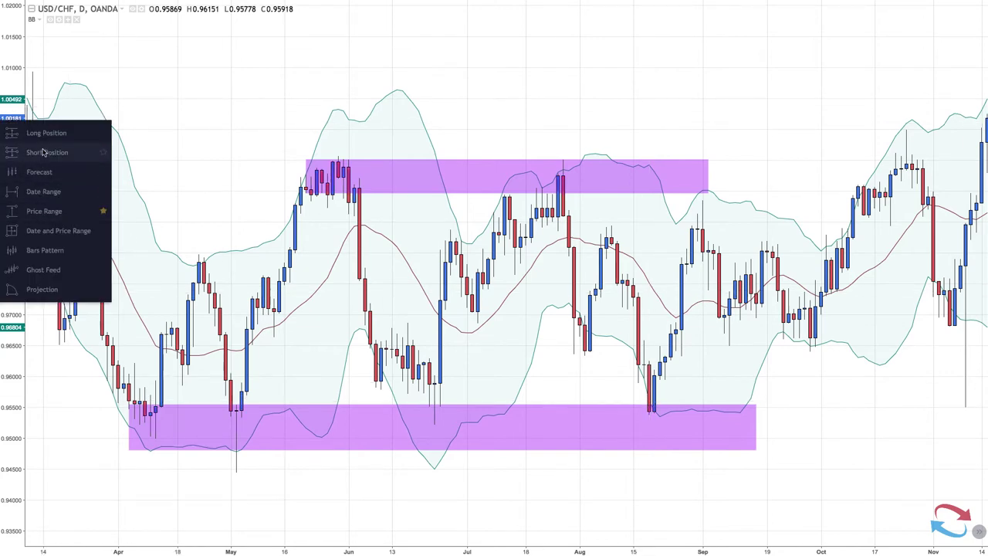
click(42, 137)
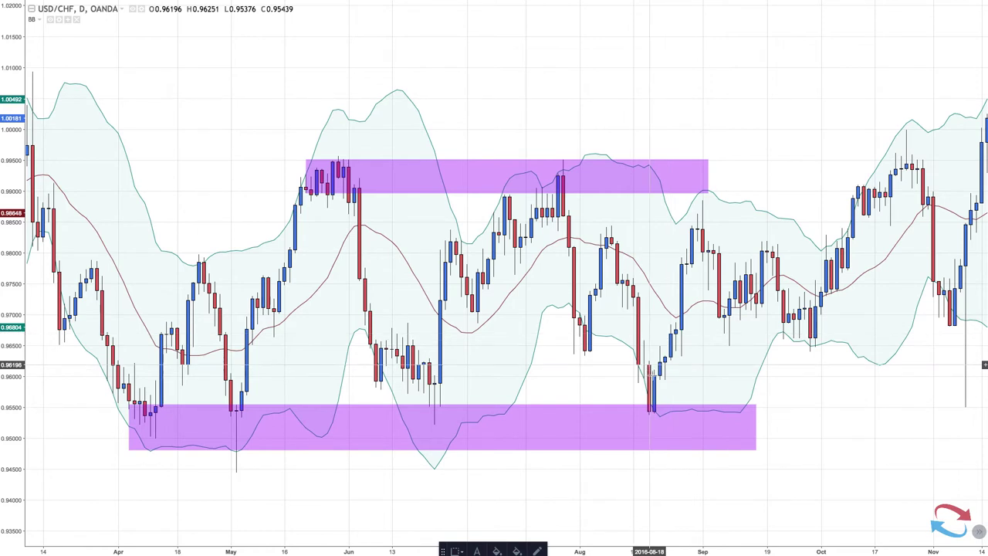
click(654, 375)
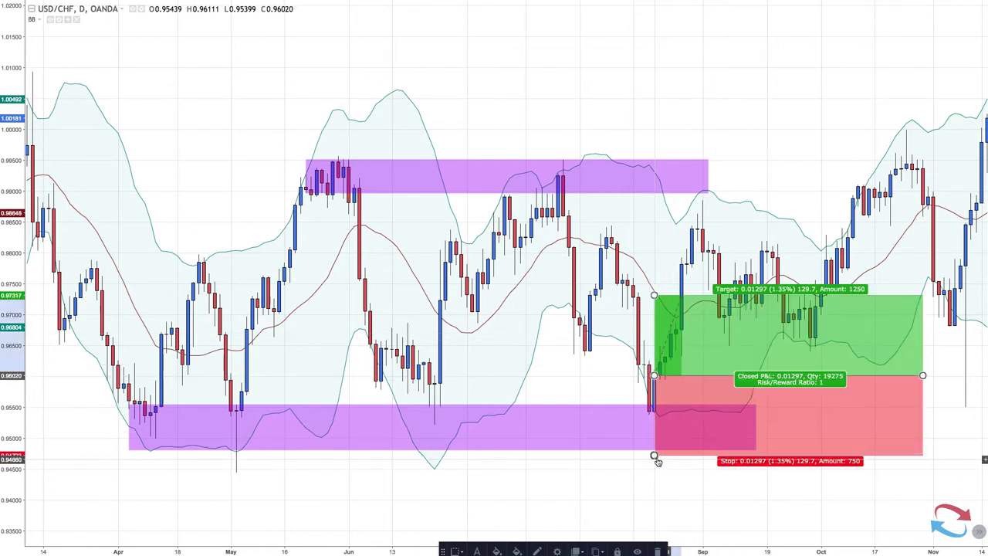
drag(653, 455, 673, 426)
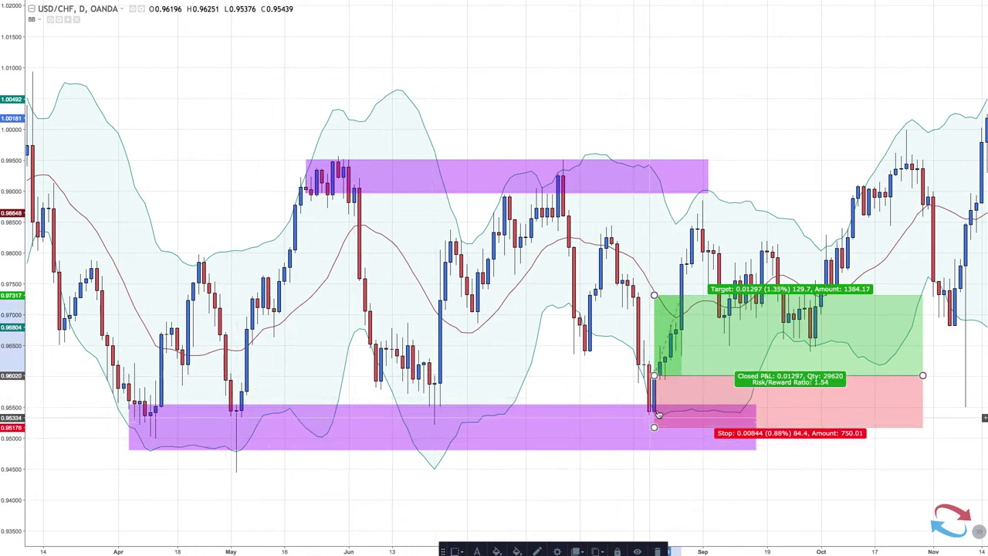
drag(655, 295, 654, 264)
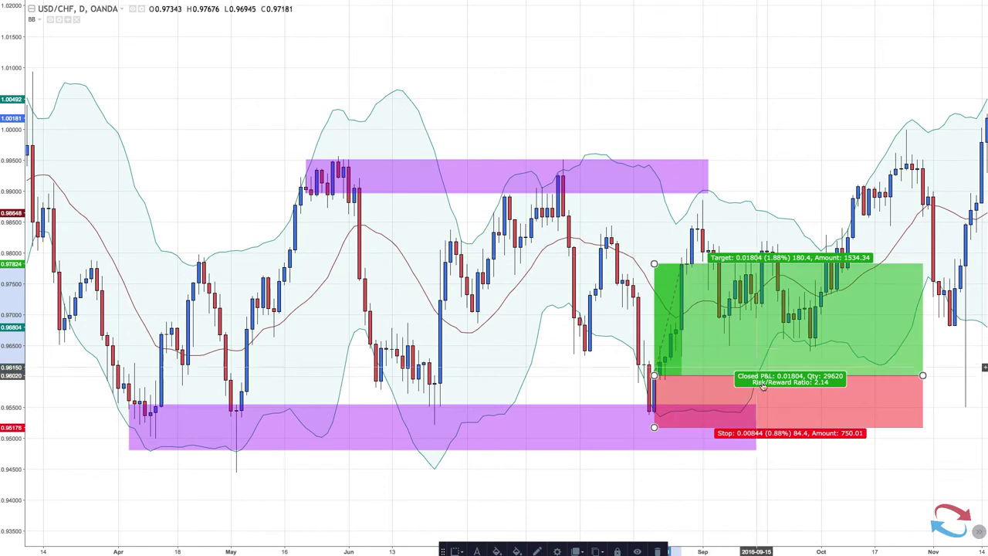
Delete the long position at the August low
right_click(834, 444)
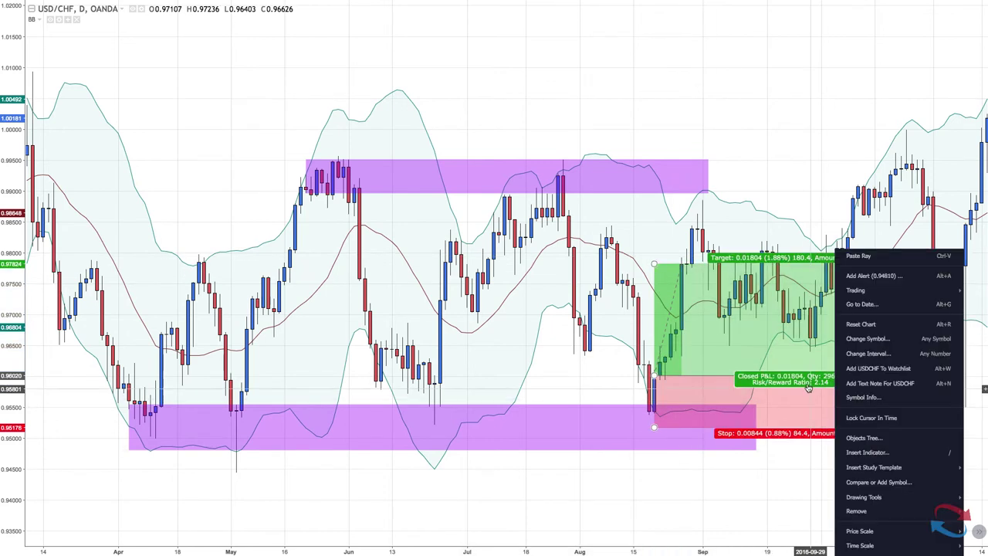
click(706, 378)
key(Delete)
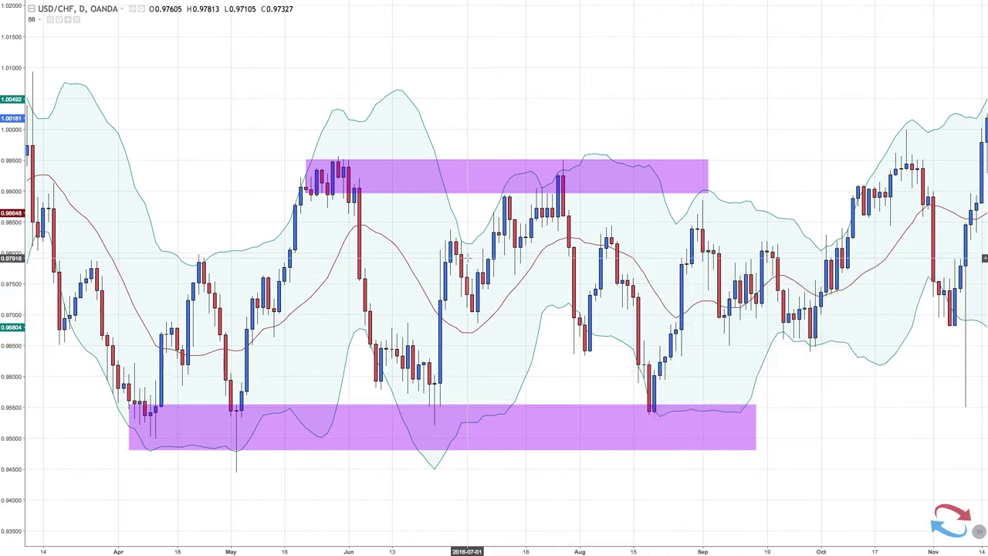